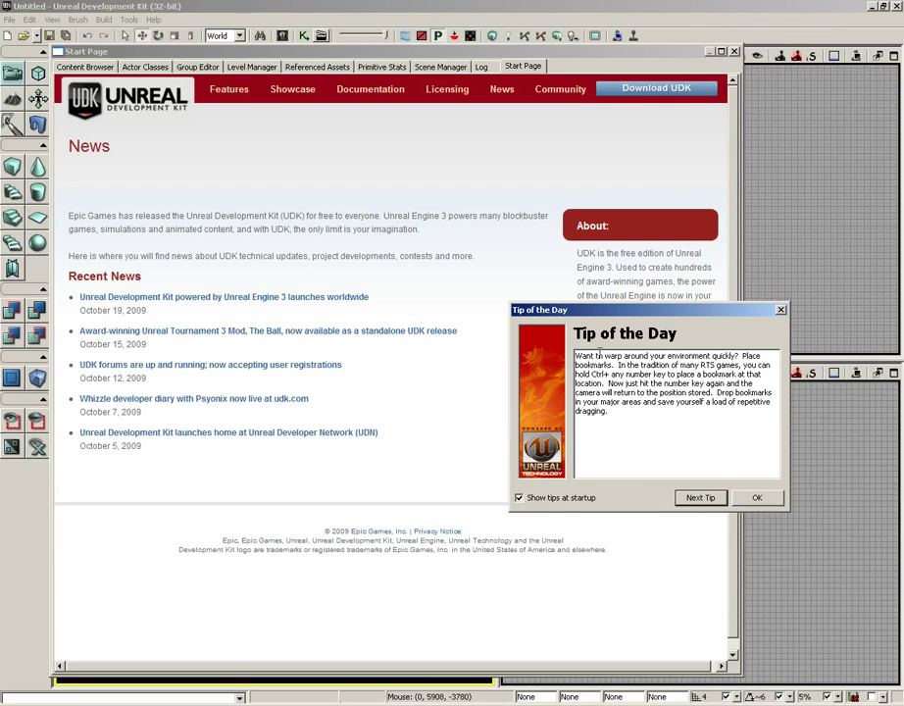
# - Advance two startup tips to the one about excluding terms from Content Browser searches
pyautogui.click(693, 499)
pyautogui.click(693, 499)
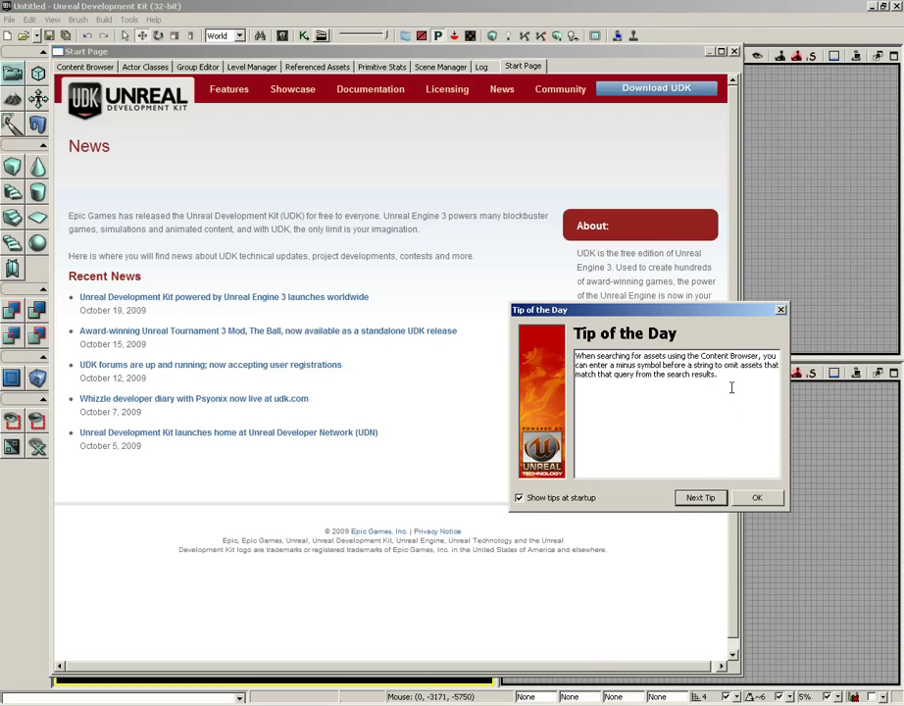
# - Close the Tip of the Day dialog
pyautogui.click(782, 311)
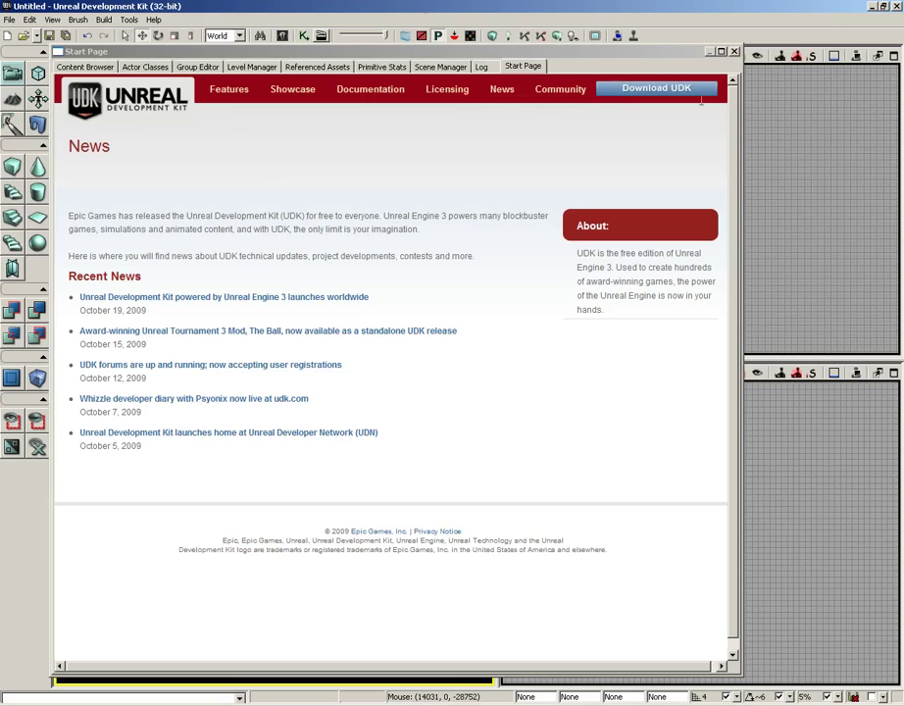
# - Close the Start Page, activate each of the four viewports in turn, then re-activate the upper-left one
pyautogui.click(735, 54)
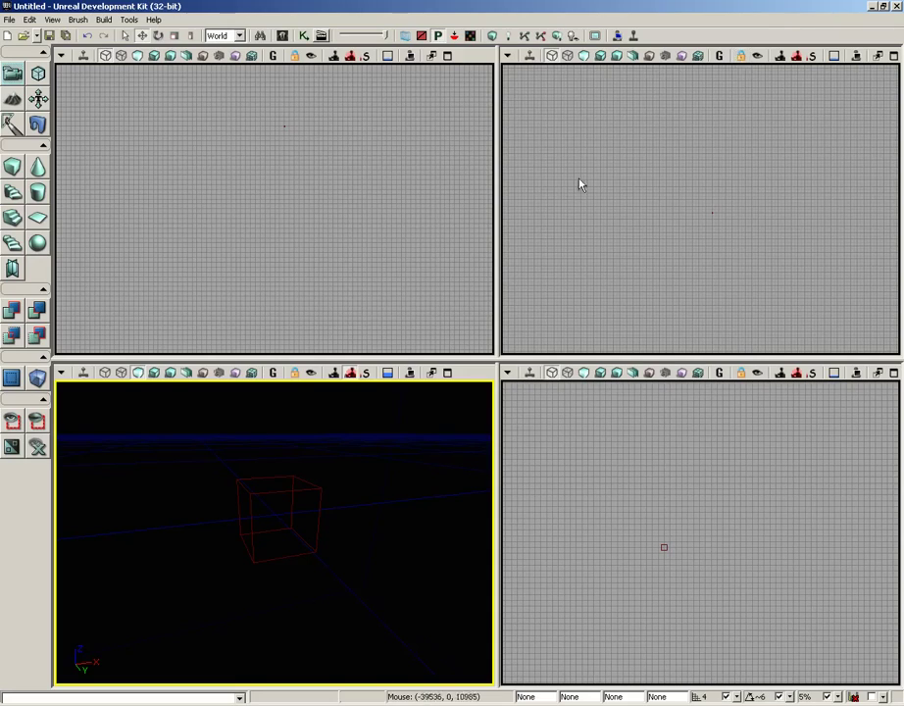
pyautogui.click(305, 208)
pyautogui.click(608, 294)
pyautogui.click(648, 484)
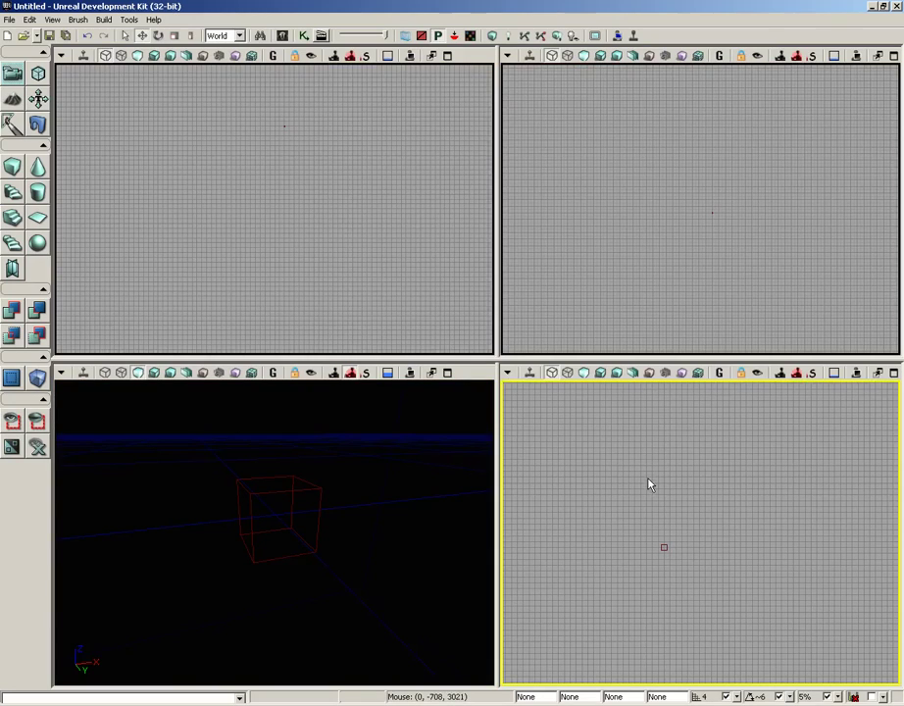
pyautogui.click(452, 490)
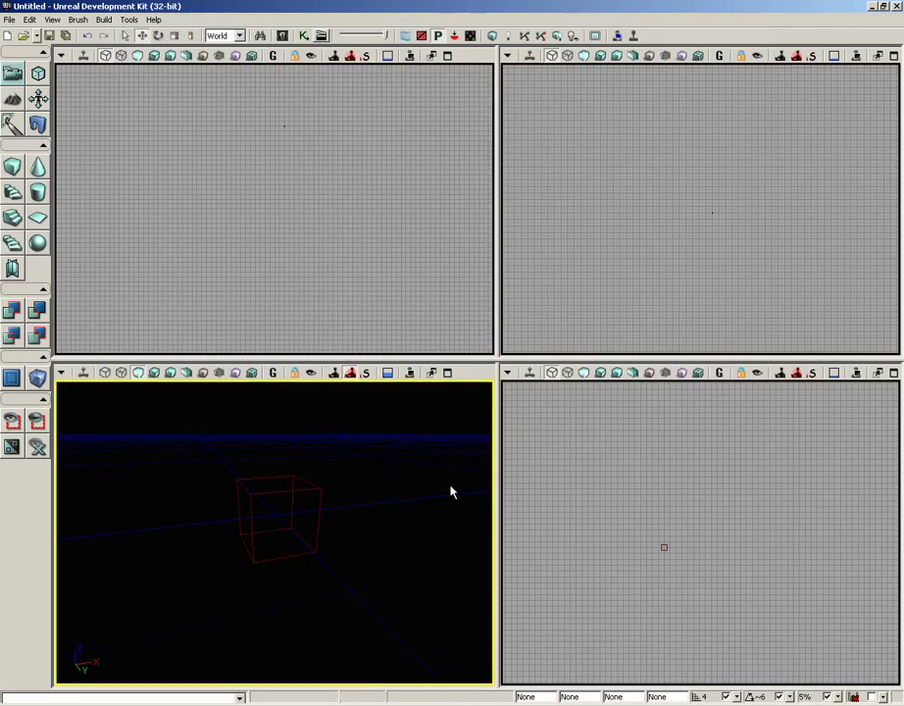
pyautogui.click(168, 269)
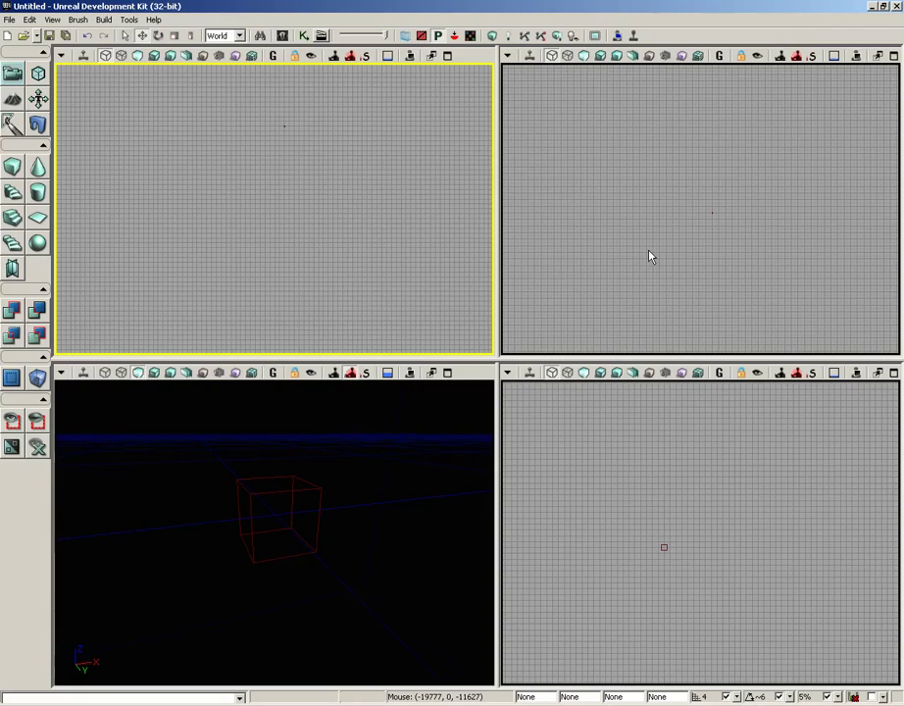
# - Open the VCTF-Sandstorm.udk map from the Maps folder
pyautogui.click(8, 21)
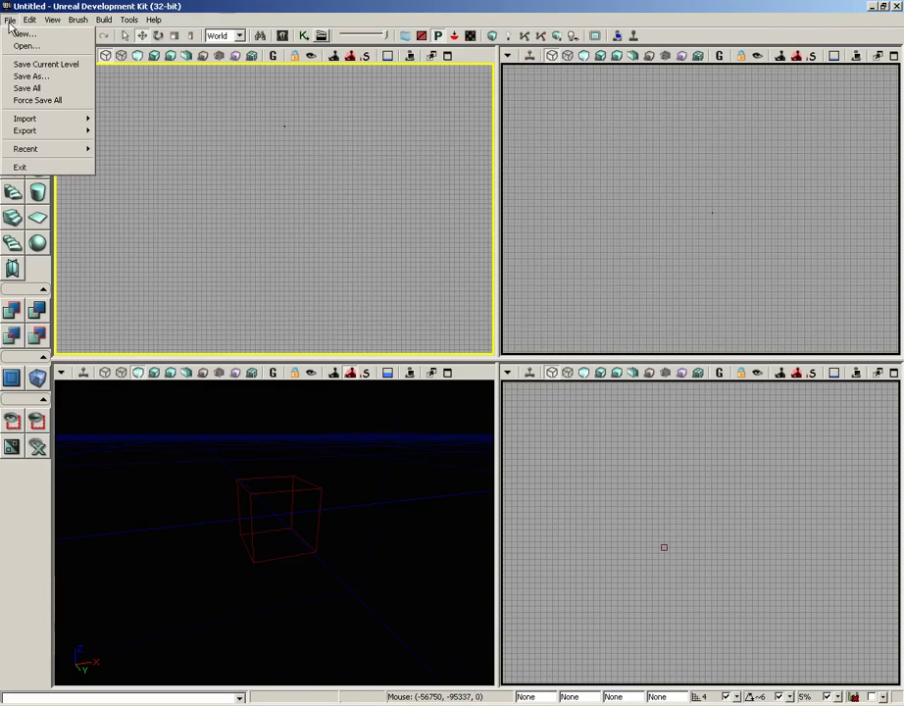
pyautogui.click(24, 46)
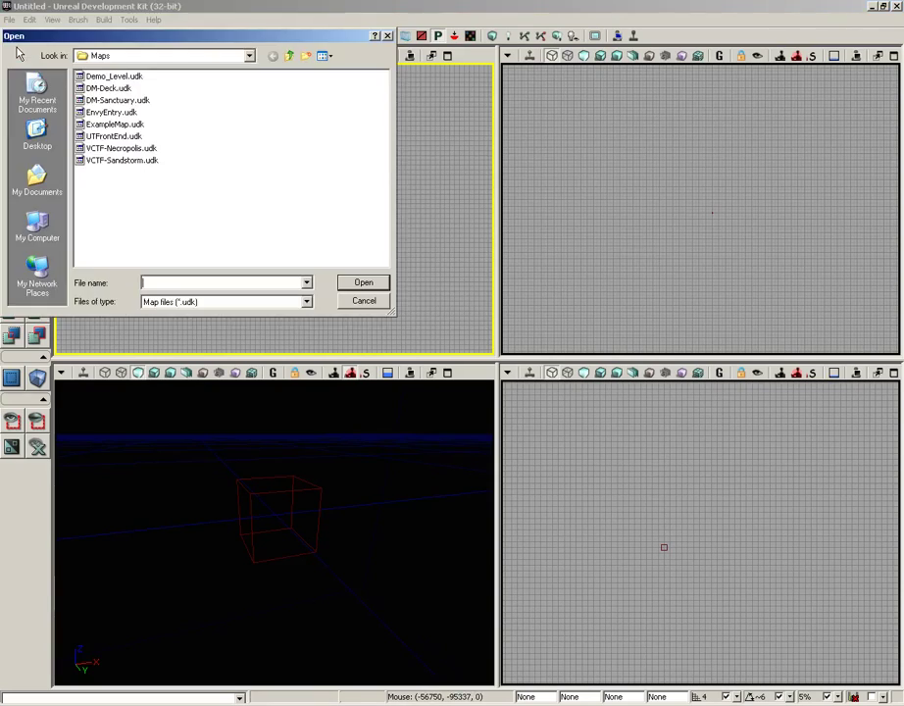
pyautogui.click(118, 162)
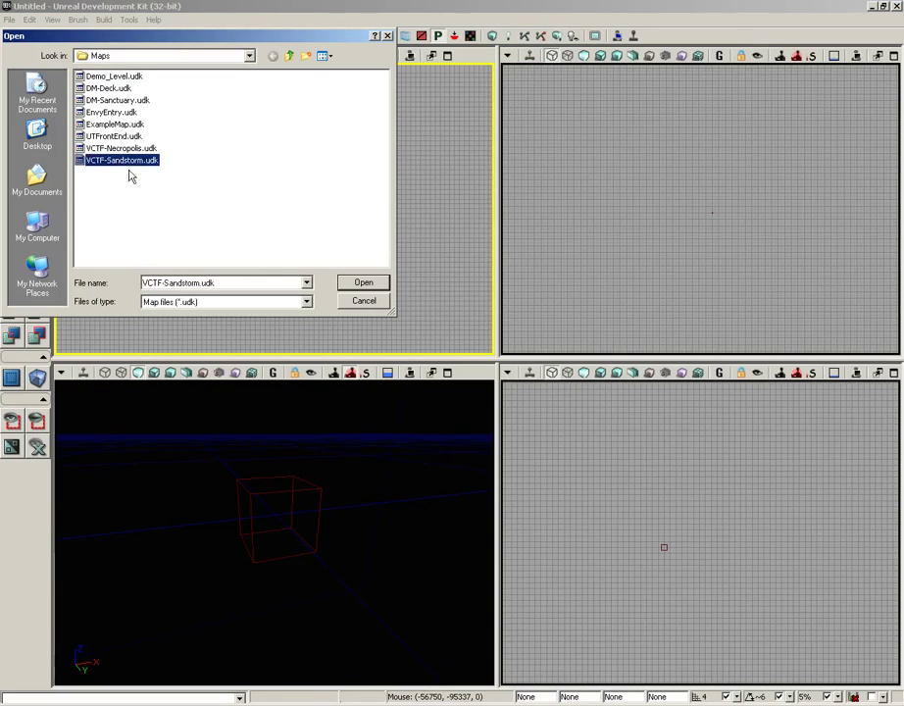
pyautogui.click(365, 283)
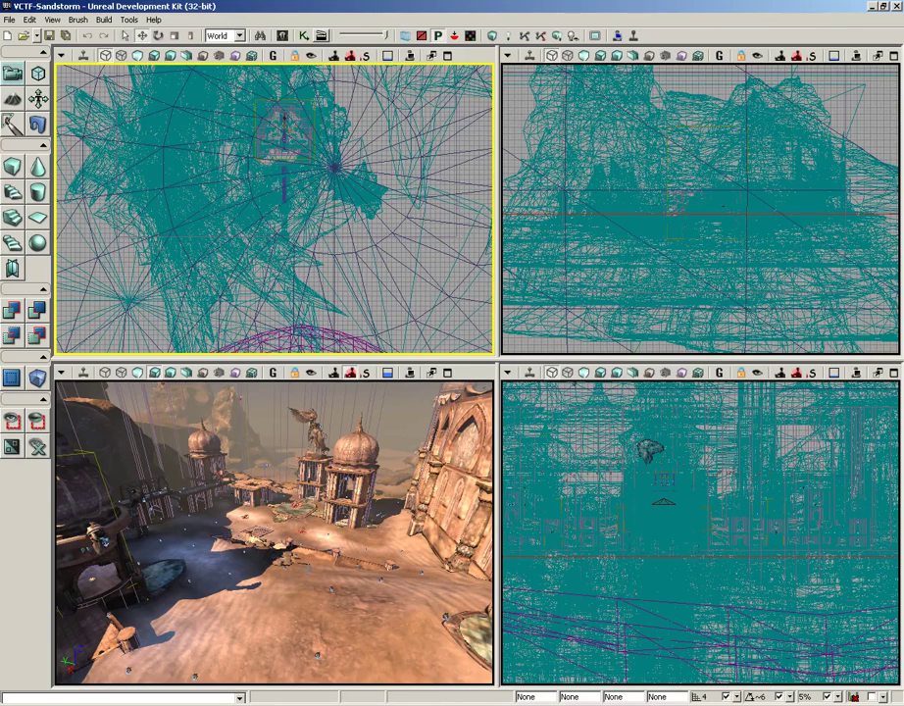
# - Fly the perspective camera past the domed tower until it faces the stone platform and arches
pyautogui.moveTo(274, 529); pyautogui.dragTo(274, 500)
pyautogui.moveTo(275, 500); pyautogui.dragTo(275, 529, button='right')
pyautogui.moveTo(318, 392); pyautogui.dragTo(191, 378)
pyautogui.moveTo(191, 379); pyautogui.dragTo(191, 343, button='right')
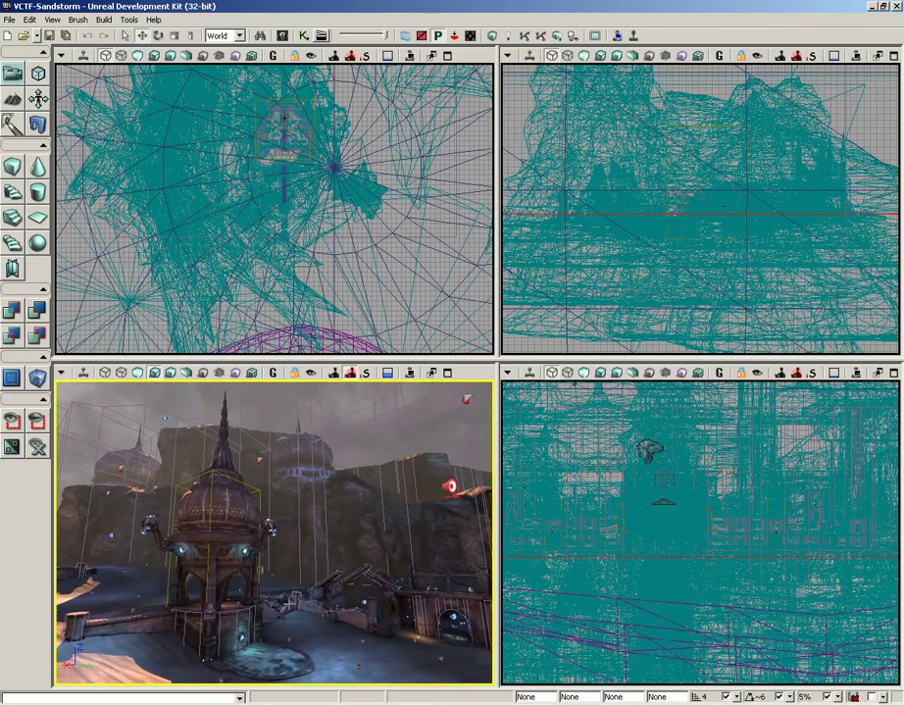
pyautogui.moveTo(309, 586)
pyautogui.mouseDown(button='right')
pyautogui.moveTo(290, 586)
pyautogui.moveTo(316, 580)
pyautogui.moveTo(318, 569)
pyautogui.mouseUp(button='right')
pyautogui.moveTo(318, 569)
pyautogui.mouseDown()
pyautogui.moveTo(324, 544)
pyautogui.moveTo(336, 564)
pyautogui.mouseUp()
pyautogui.moveTo(356, 584); pyautogui.dragTo(492, 520, button='right')
pyautogui.moveTo(493, 520); pyautogui.dragTo(496, 390)
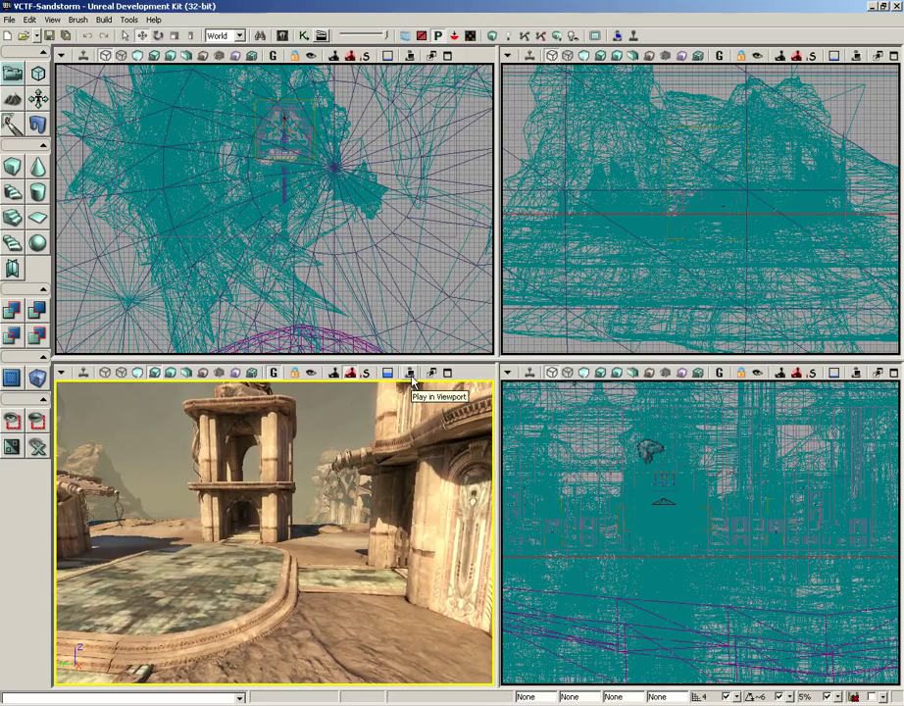
# - Play in the perspective viewport, board and fly the Cicada, then exit and turn the camera left
pyautogui.click(410, 376)
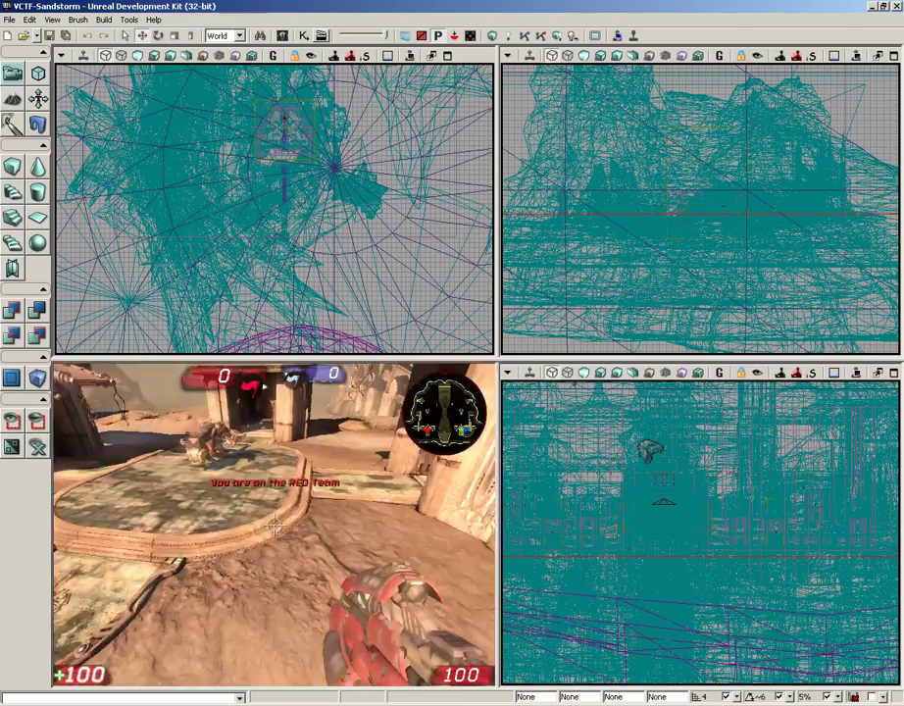
pyautogui.press('w')
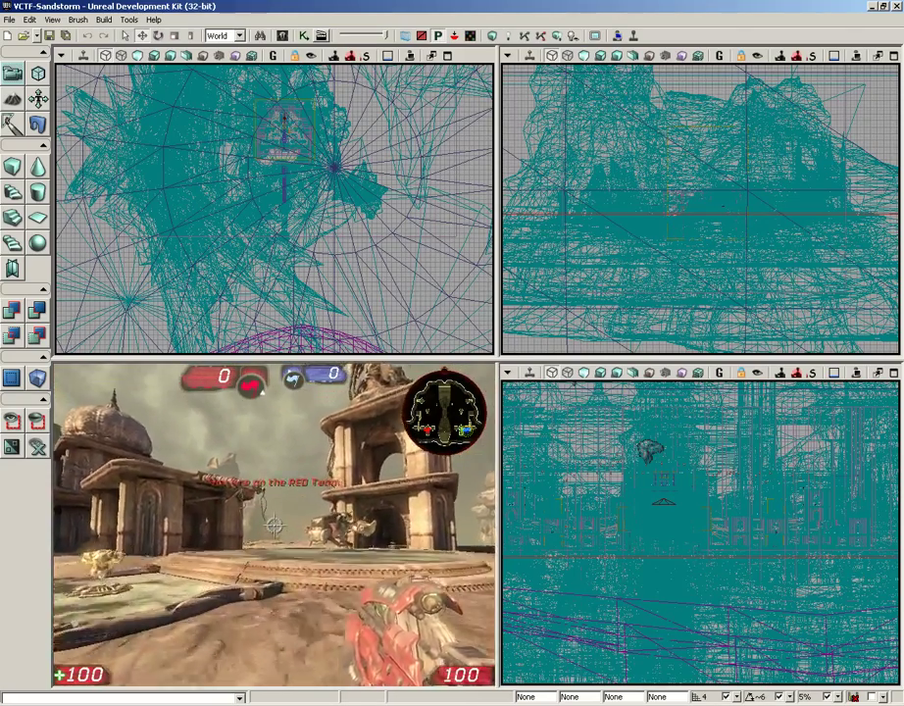
pyautogui.press('w')
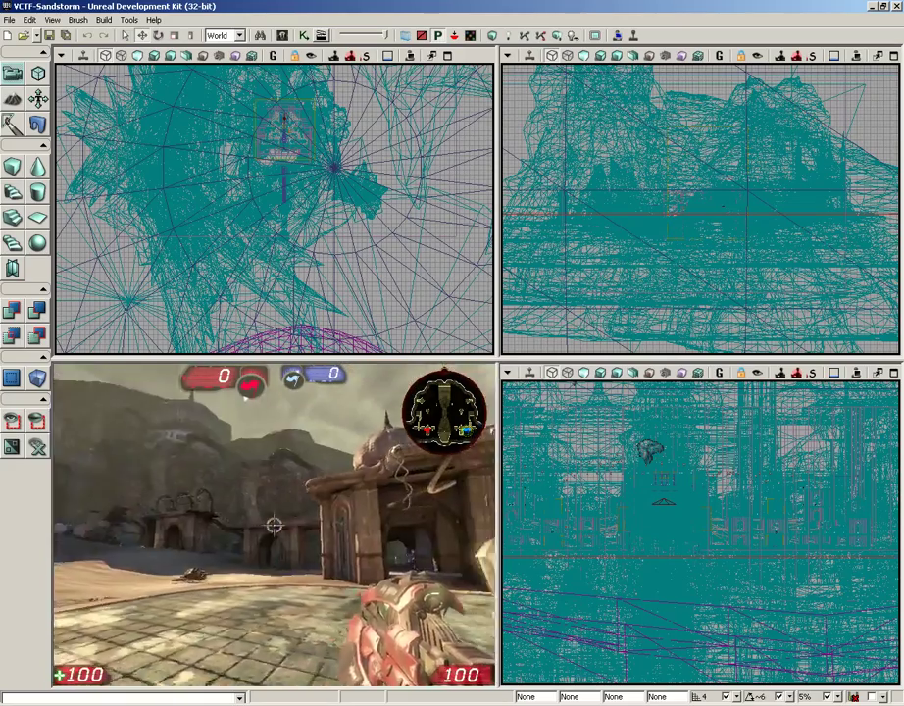
pyautogui.press('e')
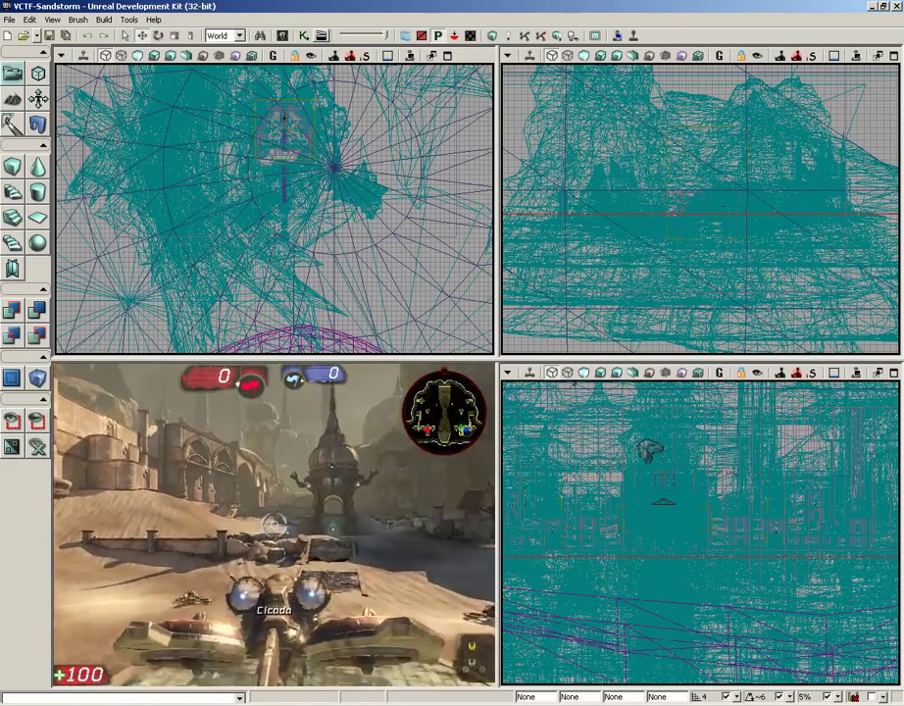
pyautogui.press('w')
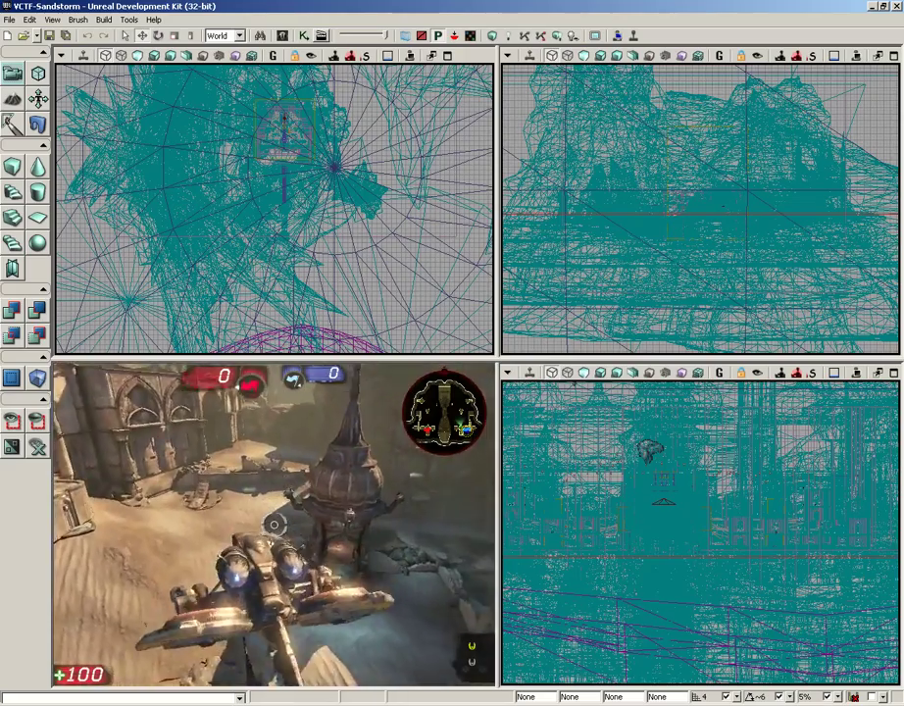
pyautogui.press('w')
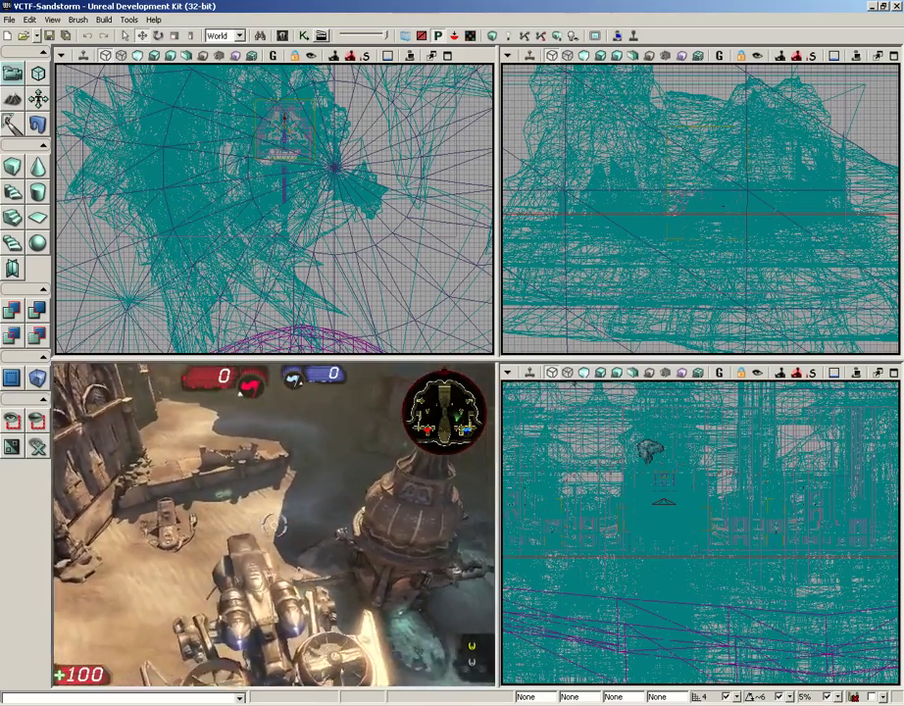
pyautogui.press('Escape')
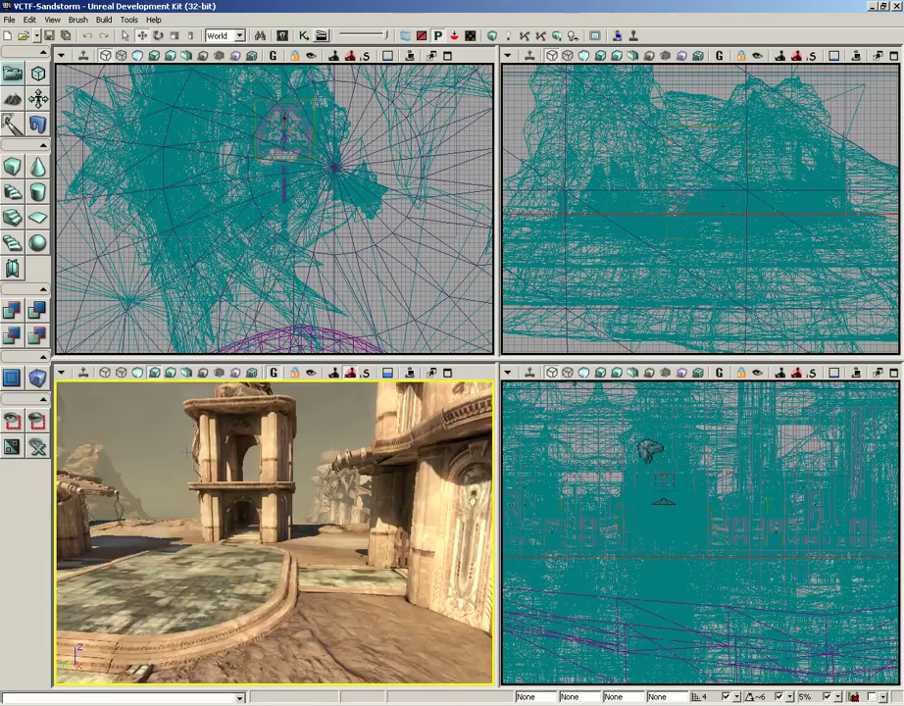
pyautogui.moveTo(188, 452); pyautogui.dragTo(39, 417, button='right')
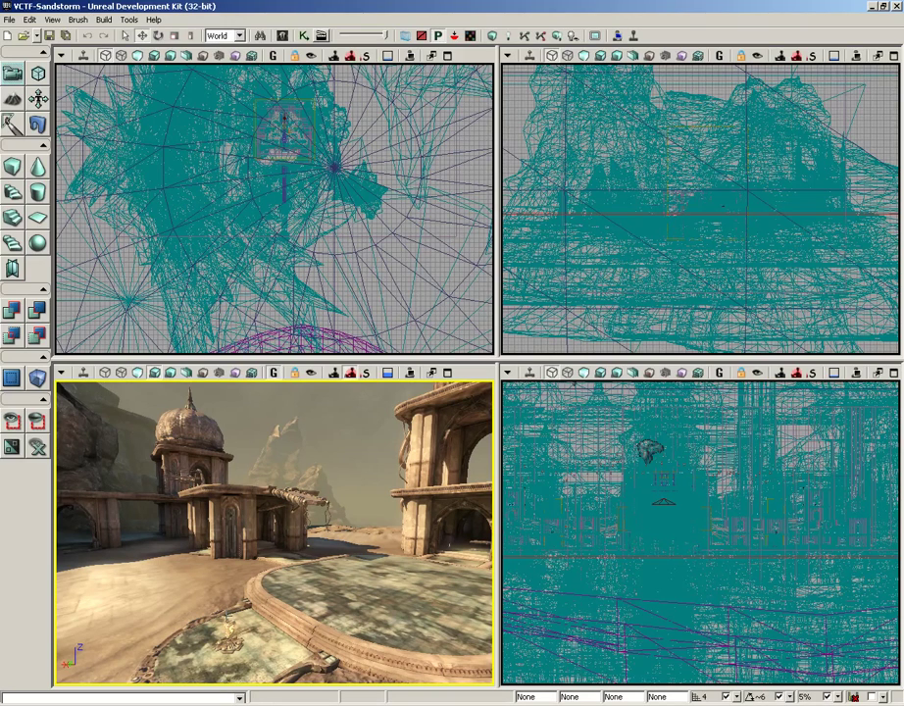
# - Rotate the perspective camera from the domed buildings to look across the sandy courtyard
pyautogui.moveTo(146, 465); pyautogui.dragTo(391, 511, button='right')
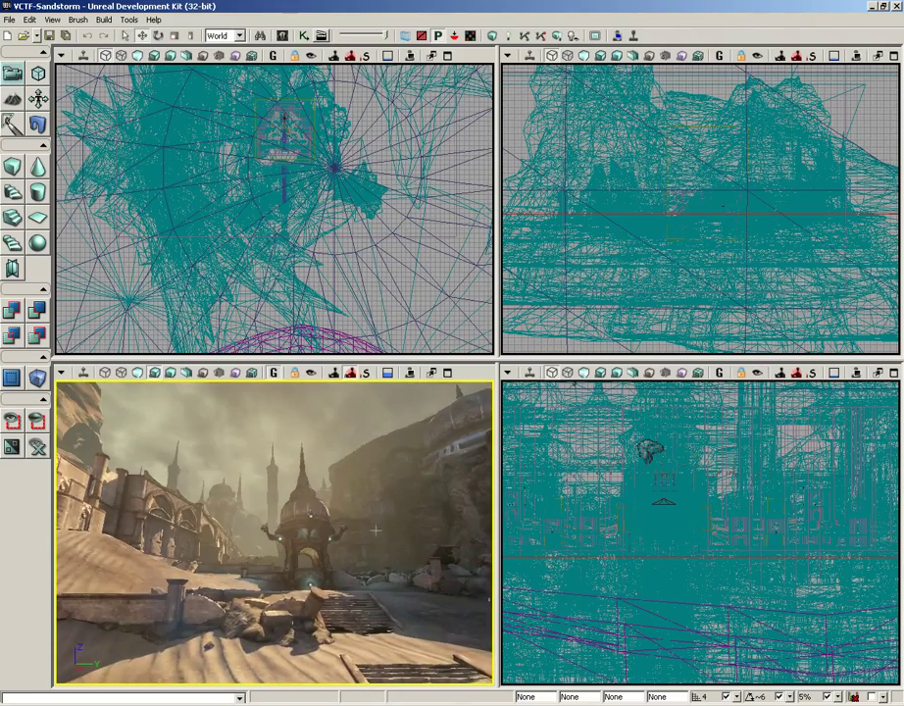
# - Zoom out the top, side and front wireframe views to fit the sky sphere, panning the front view
pyautogui.scroll(5, 417, 229)
pyautogui.scroll(-5, 399, 165)
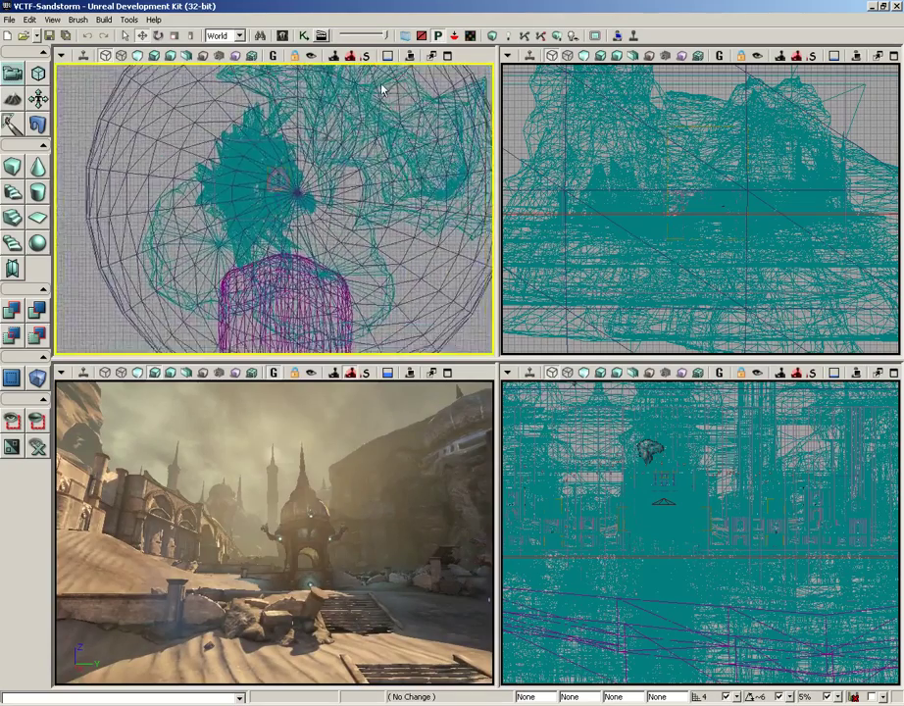
pyautogui.scroll(-6, 709, 234)
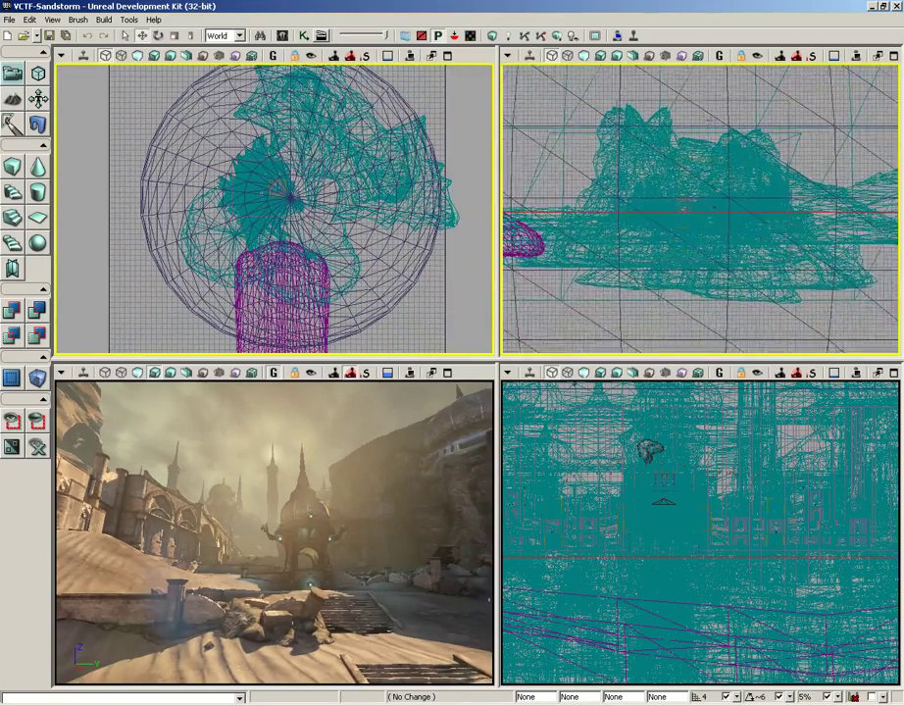
pyautogui.scroll(-4, 702, 208)
pyautogui.scroll(-5, 700, 529)
pyautogui.scroll(-4, 686, 534)
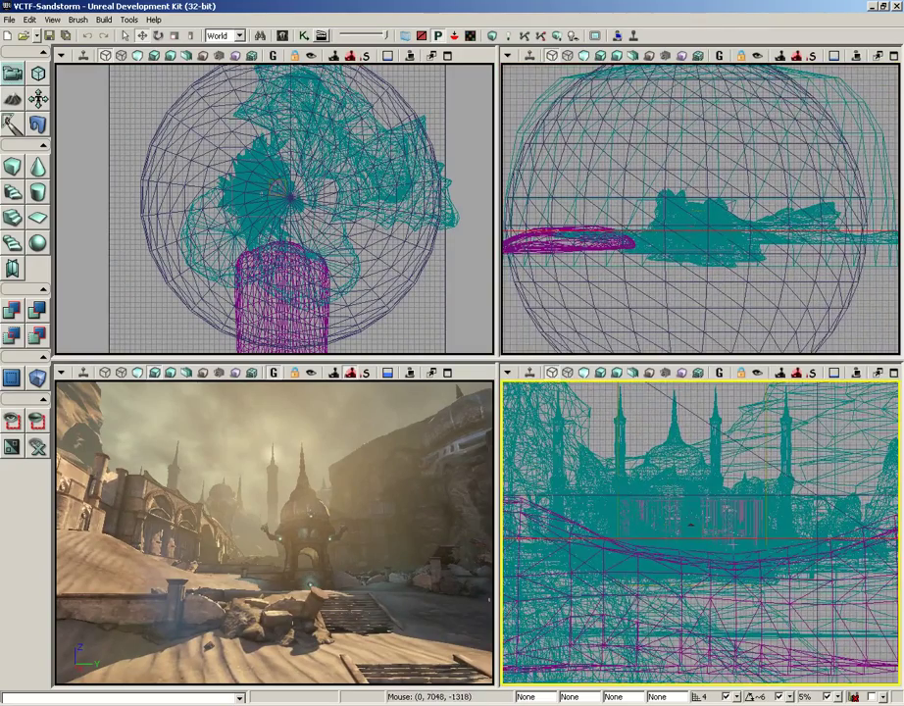
pyautogui.moveTo(686, 549); pyautogui.dragTo(712, 595)
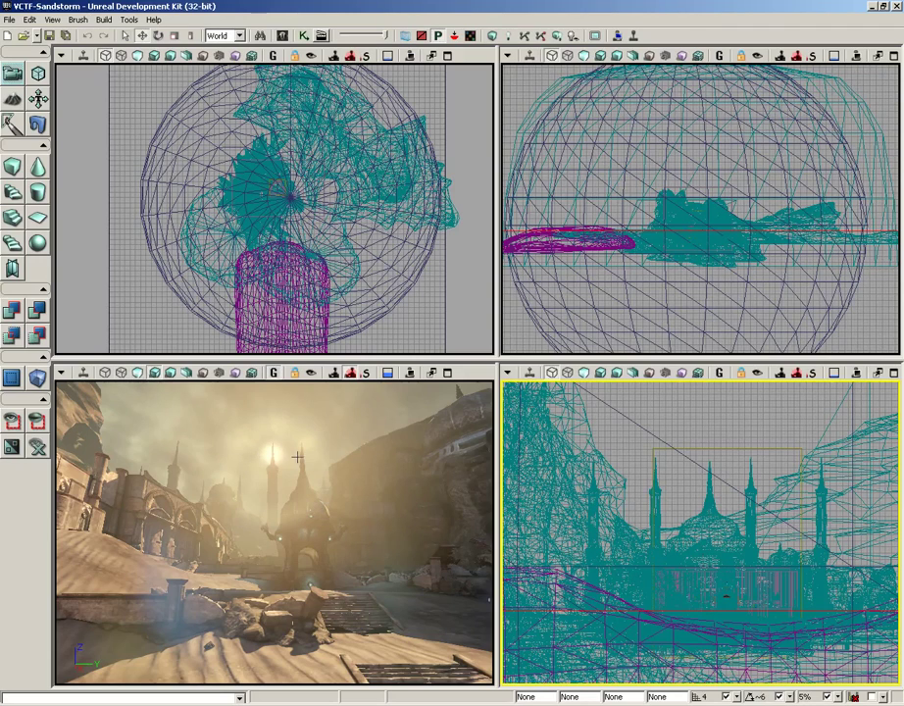
# - Switch the perspective view to Lighting Only, then Unlit, then back to Lit
pyautogui.click(171, 376)
pyautogui.moveTo(266, 474); pyautogui.dragTo(318, 444, button='right')
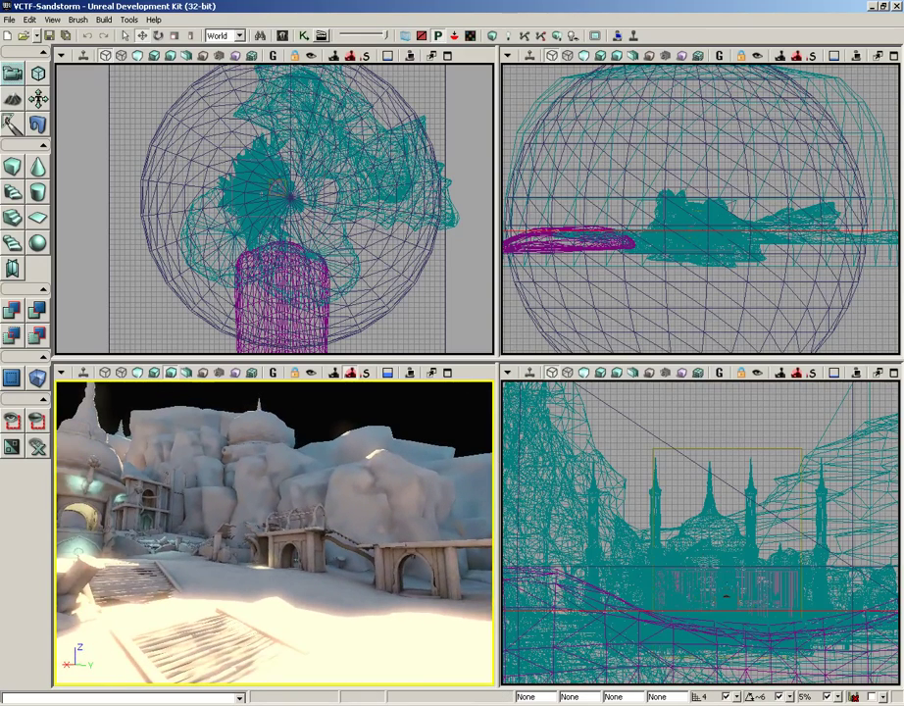
pyautogui.click(138, 373)
pyautogui.moveTo(222, 479); pyautogui.dragTo(222, 478, button='right')
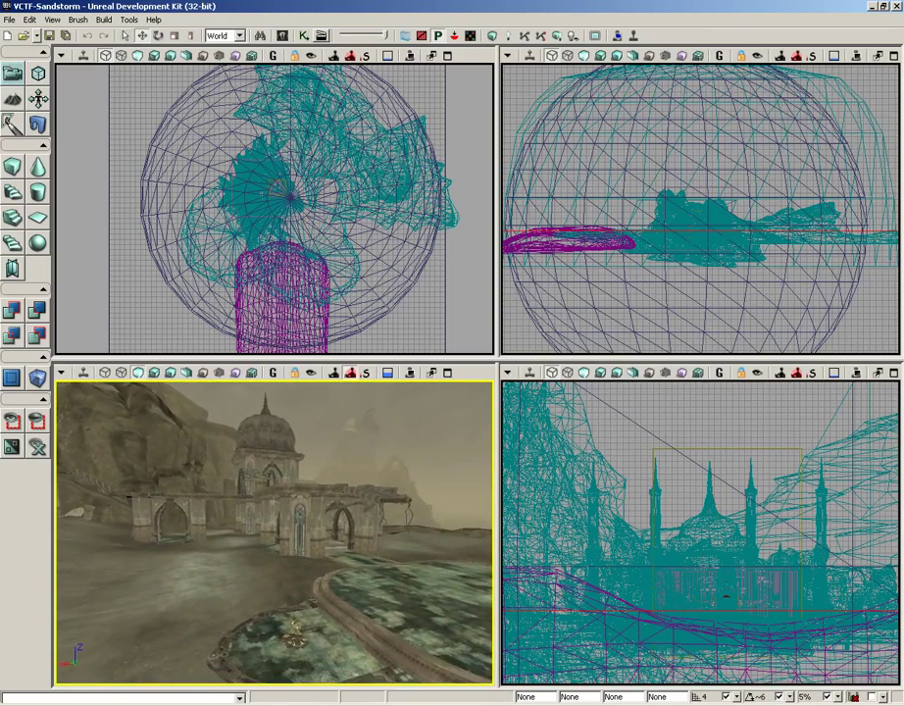
pyautogui.click(155, 372)
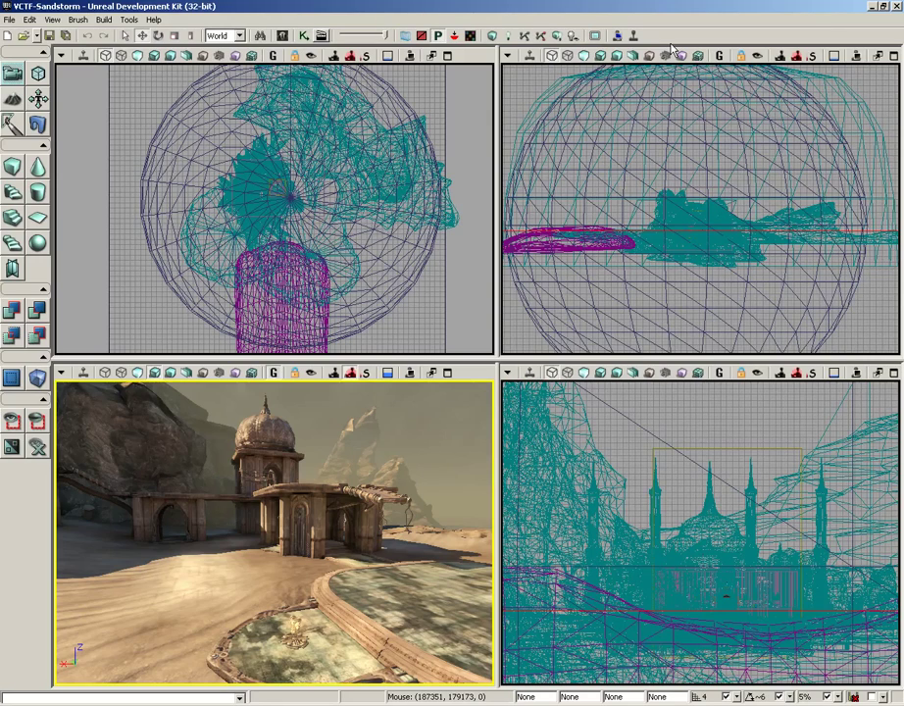
pyautogui.click(49, 37)
# - Move the perspective camera up to the bulbous dome on its carved stone pedestal
pyautogui.moveTo(224, 427); pyautogui.dragTo(206, 392)
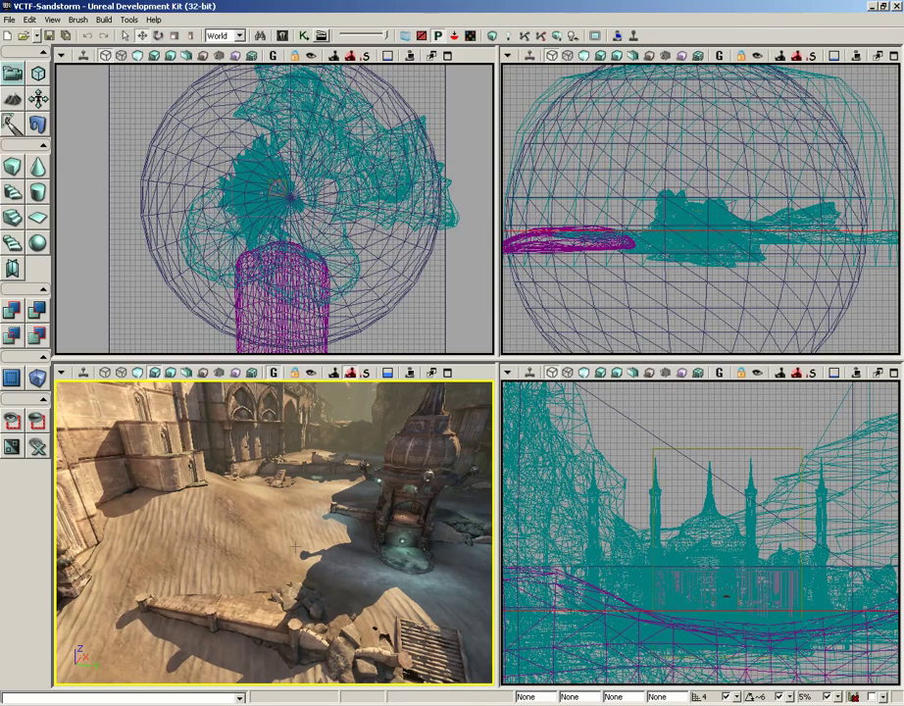
pyautogui.moveTo(295, 544); pyautogui.dragTo(294, 460)
# - Select the large domed pot on the tower, then switch the selection to the small mesh at its base
pyautogui.click(285, 492)
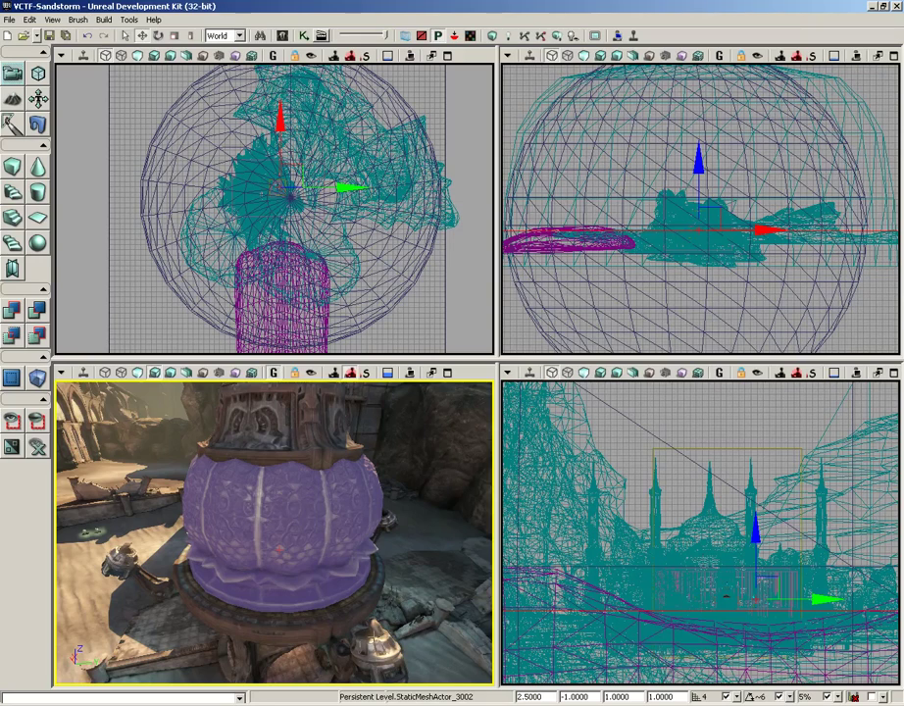
pyautogui.click(336, 648)
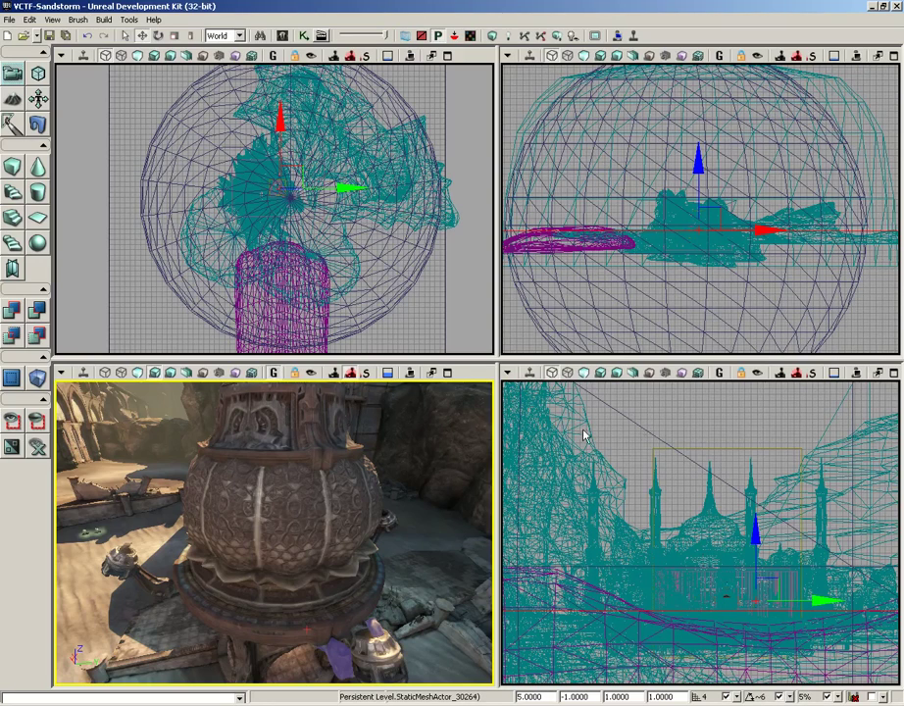
# - Select the pillar in the top view and the purple mesh in 3D, then deselect everything
pyautogui.click(294, 299)
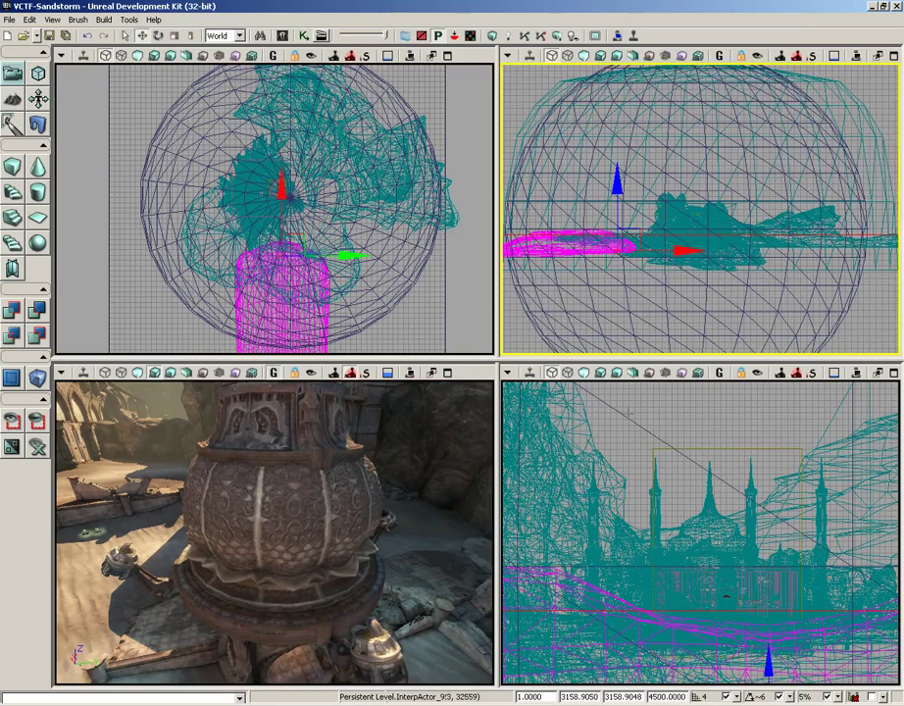
pyautogui.click(384, 443)
pyautogui.click(608, 449)
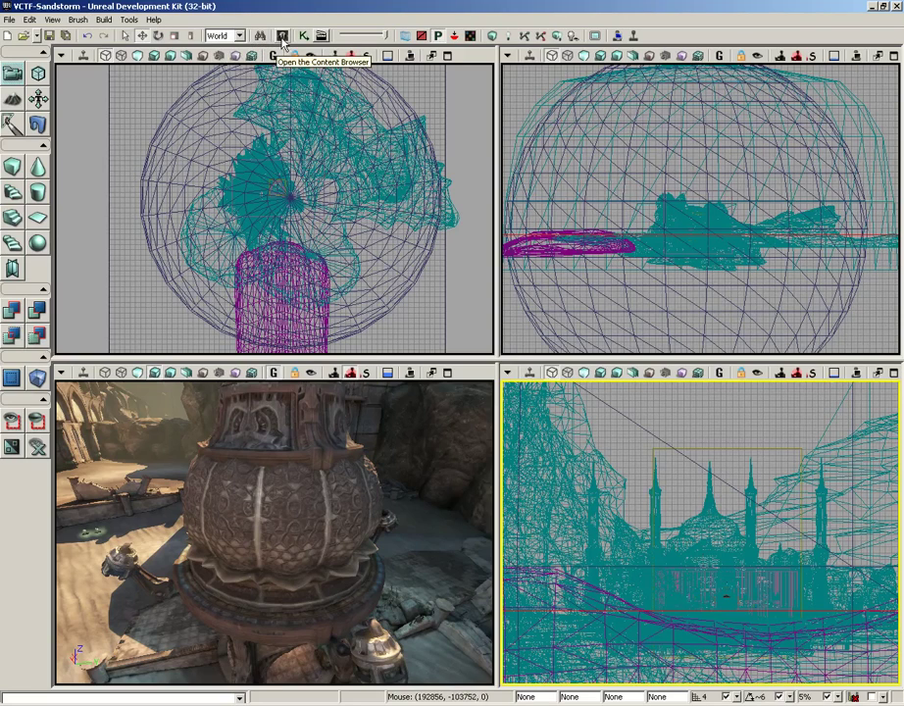
# - Bring up the Content Browser from the toolbar button and the View > Browser Windows menu
pyautogui.click(281, 36)
pyautogui.click(52, 19)
pyautogui.moveTo(57, 35)
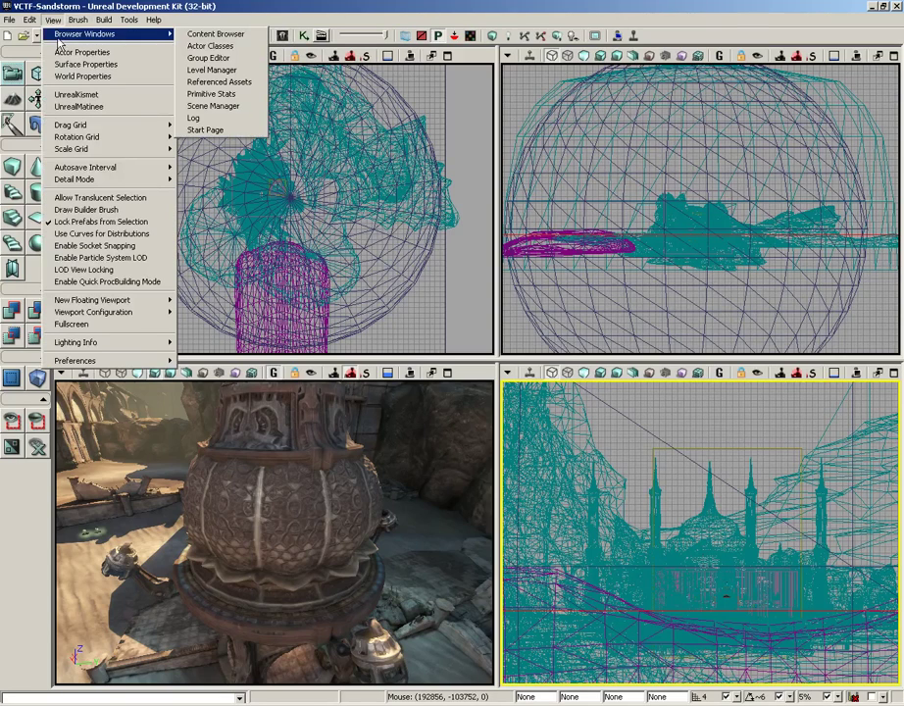
pyautogui.click(217, 39)
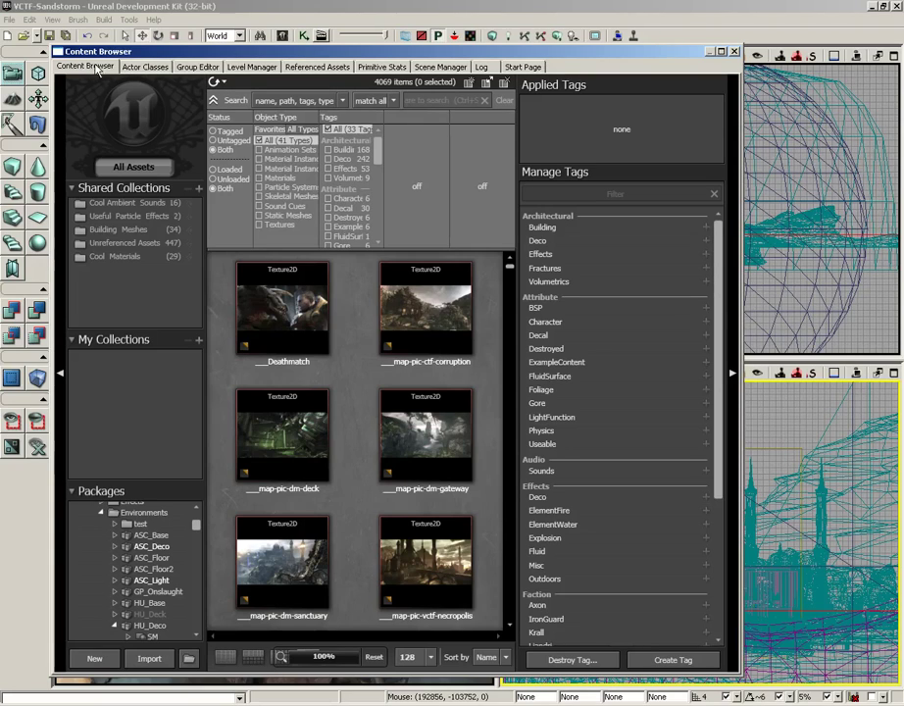
# - Show the Actor Classes tree, listing placeable classes such as CameraActor, Emitter and Trigger
pyautogui.click(145, 66)
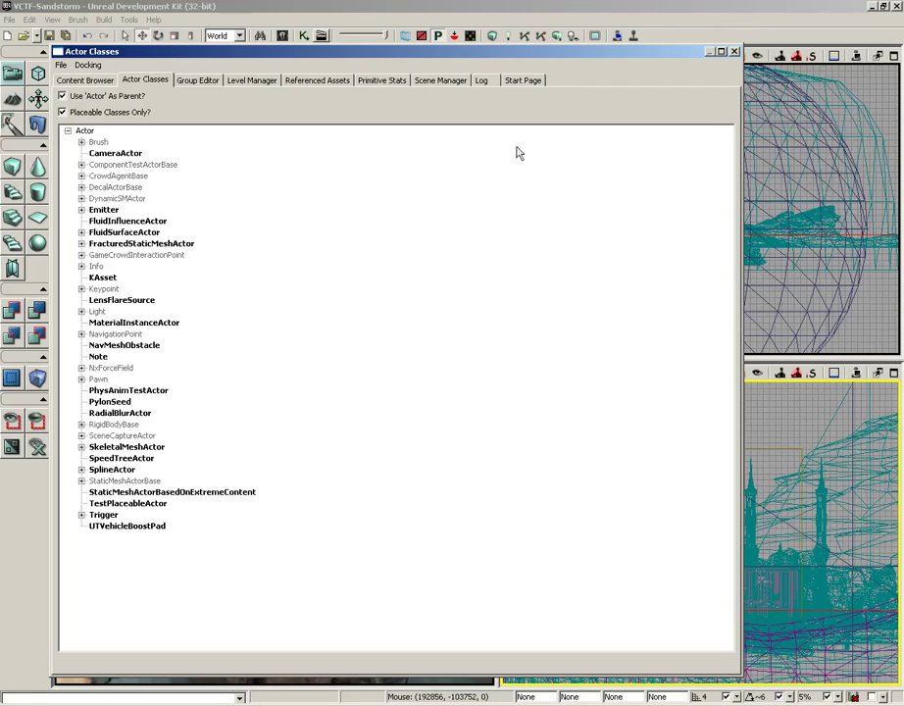
pyautogui.click(734, 51)
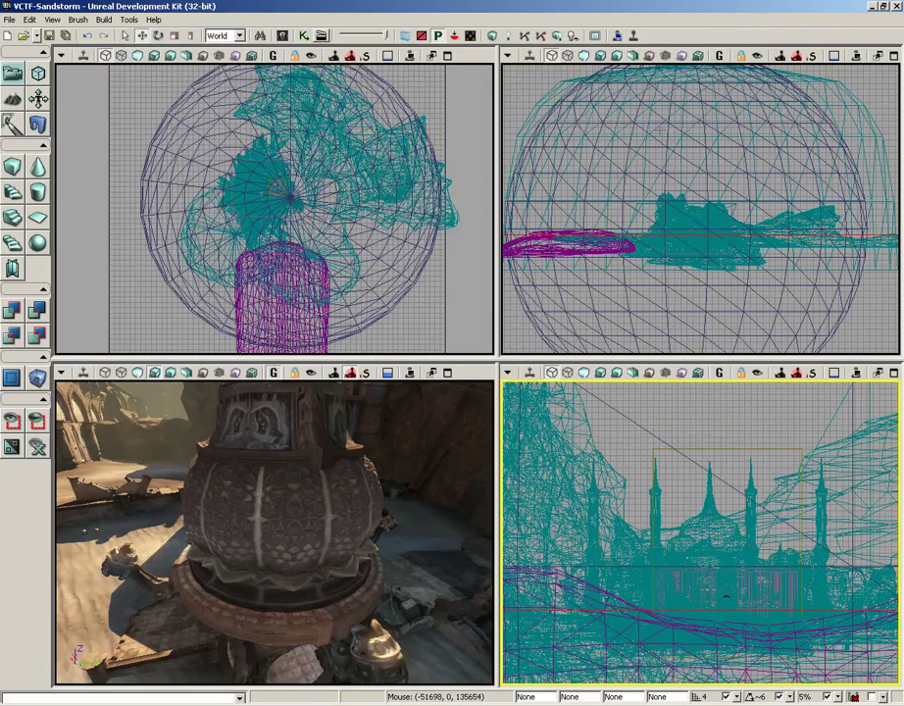